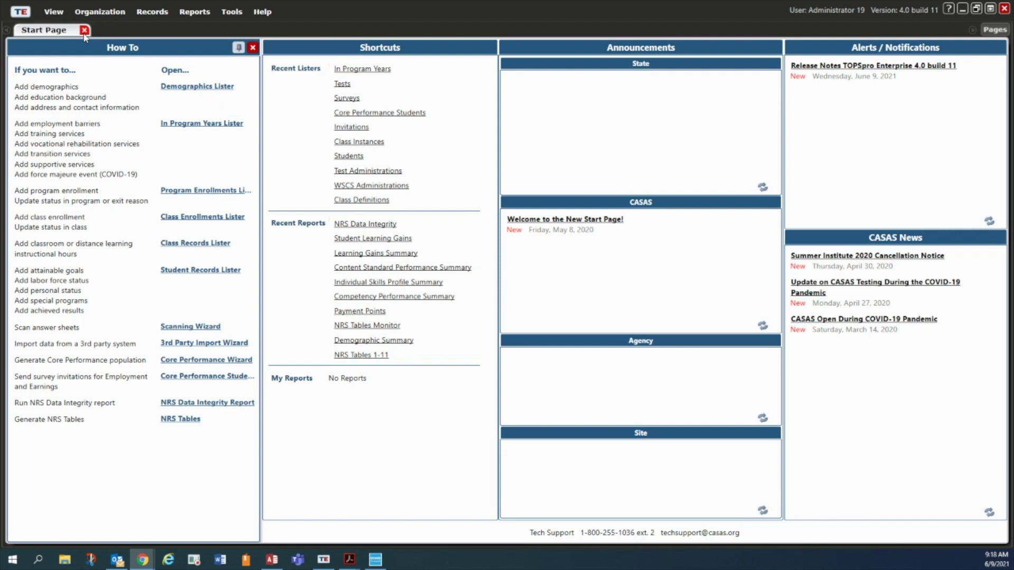
Close the Start Page and open the NRS Data Integrity report setup from the data management reports
left_click(84, 30)
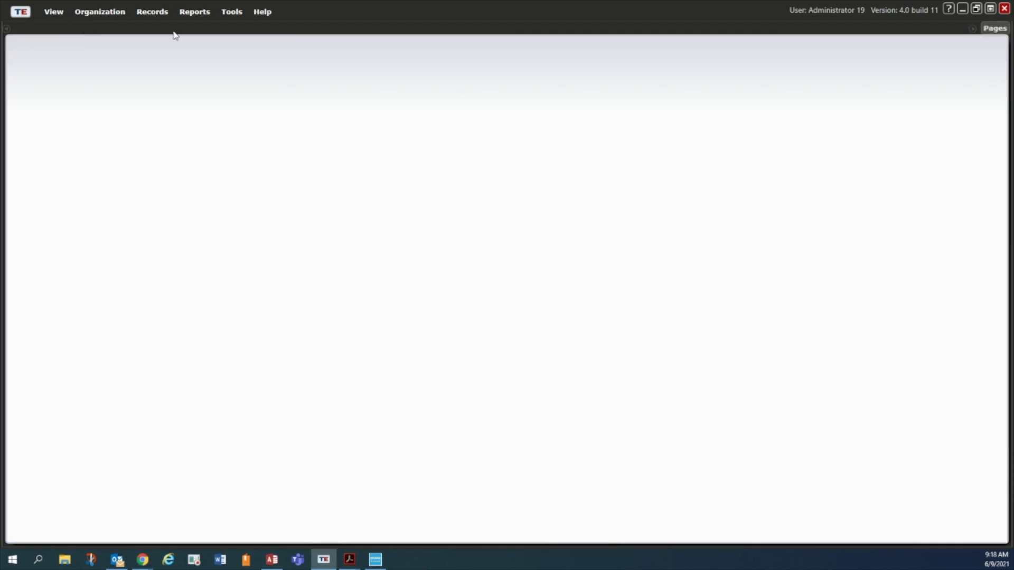
left_click(186, 15)
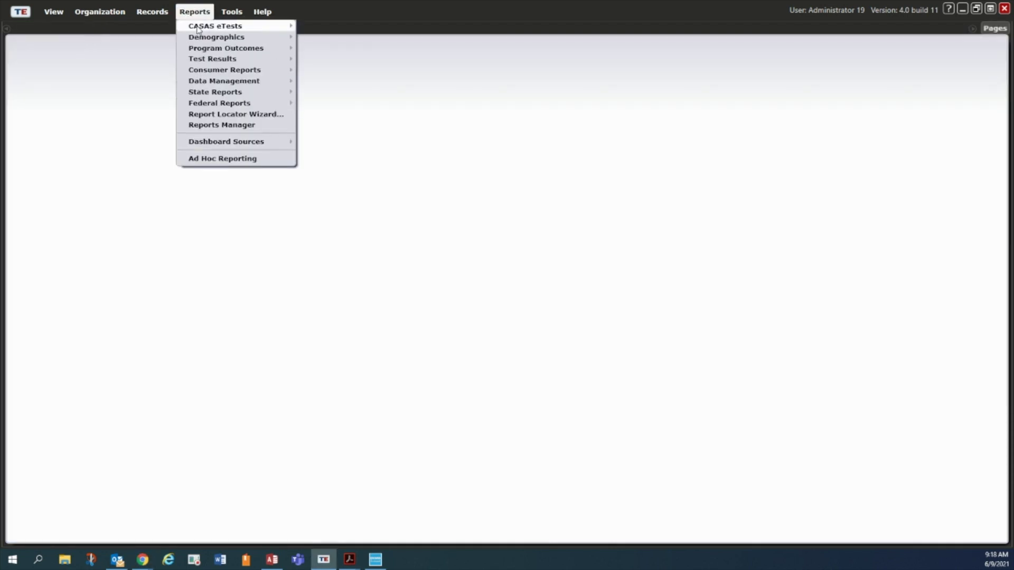
mouse_move(208, 83)
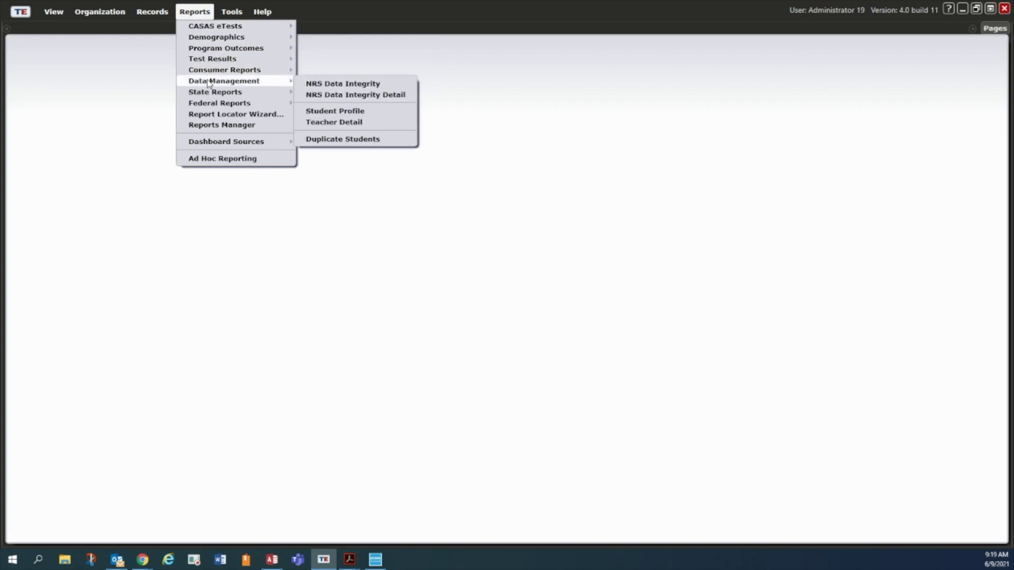
left_click(332, 88)
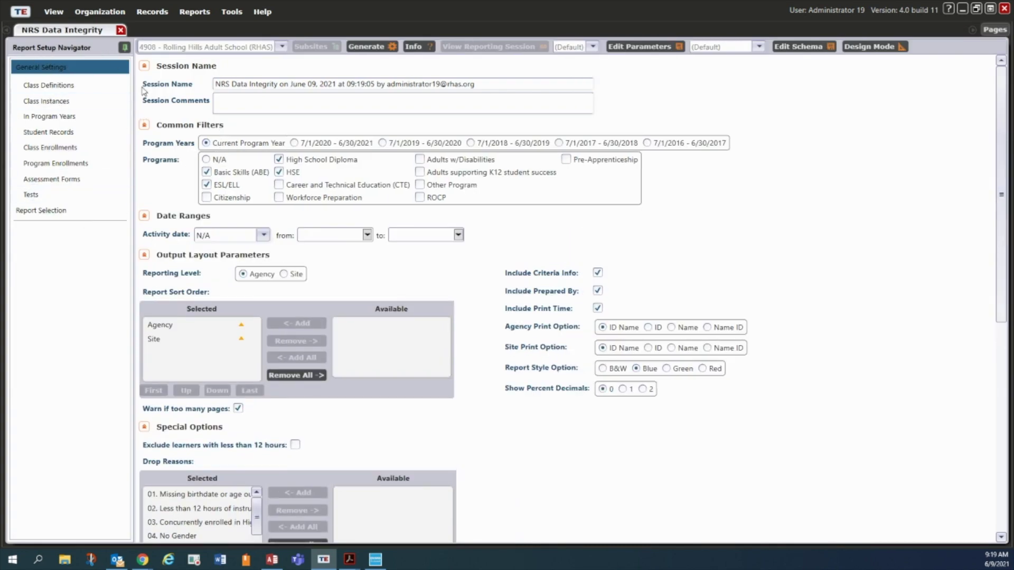
Select East Campus class instance 031201 (ESL - Intermediate) for the report and generate it
left_click(54, 102)
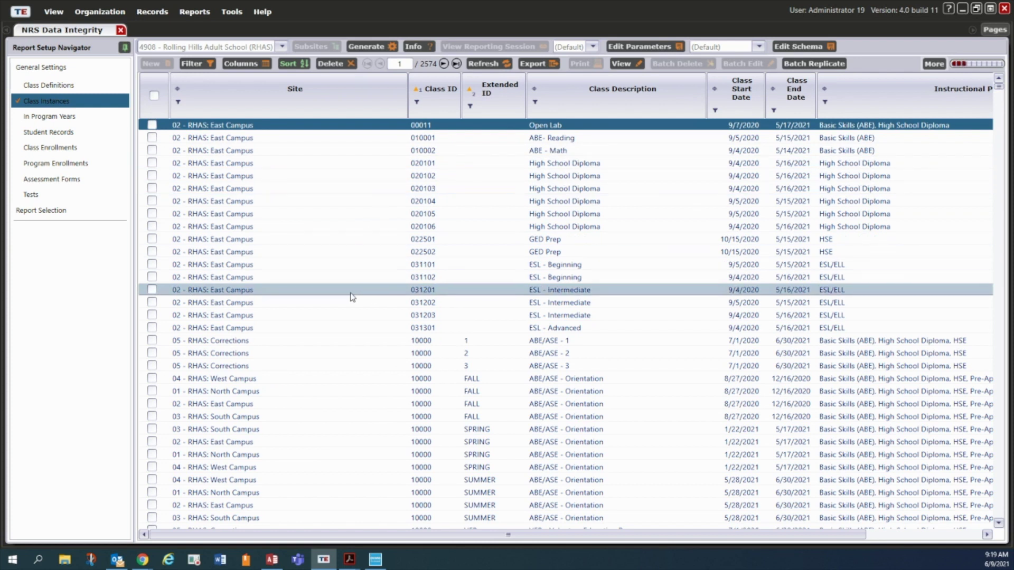
left_click(151, 290)
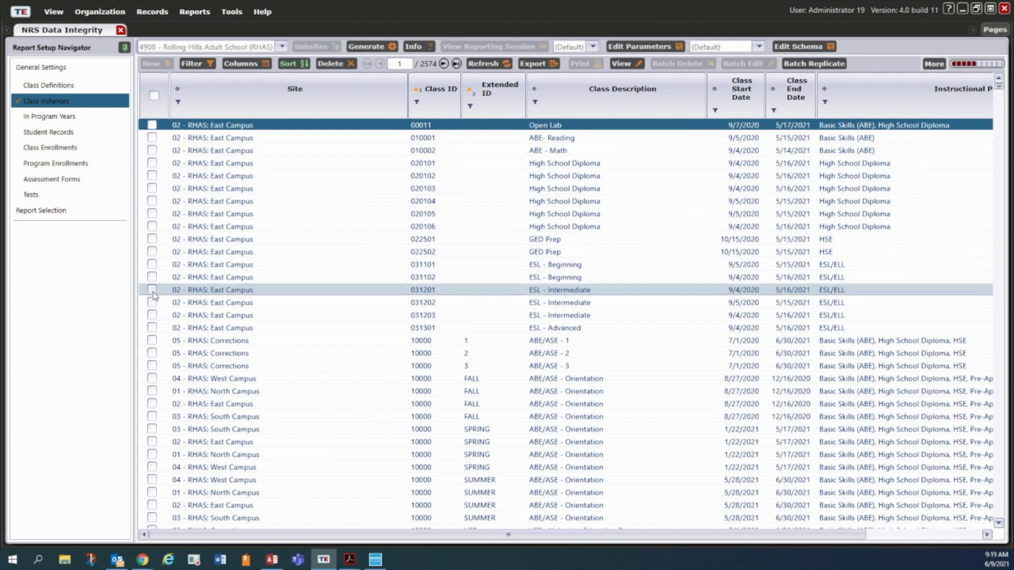
left_click(362, 48)
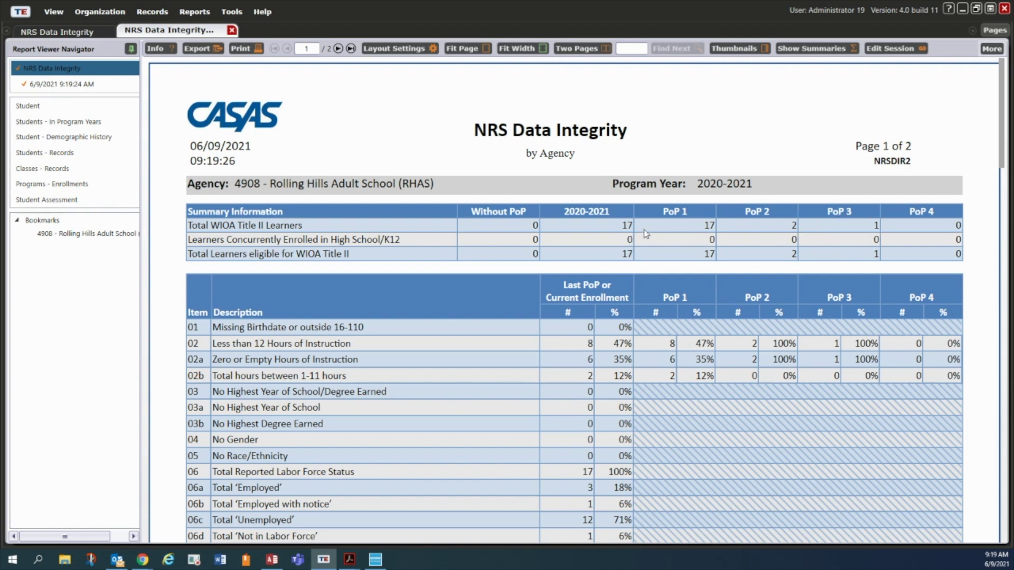
View the in-program-year student list behind the PoP 3 Total WIOA Title II Learners count, then drill that count down to NRS Monitor
left_click(856, 225)
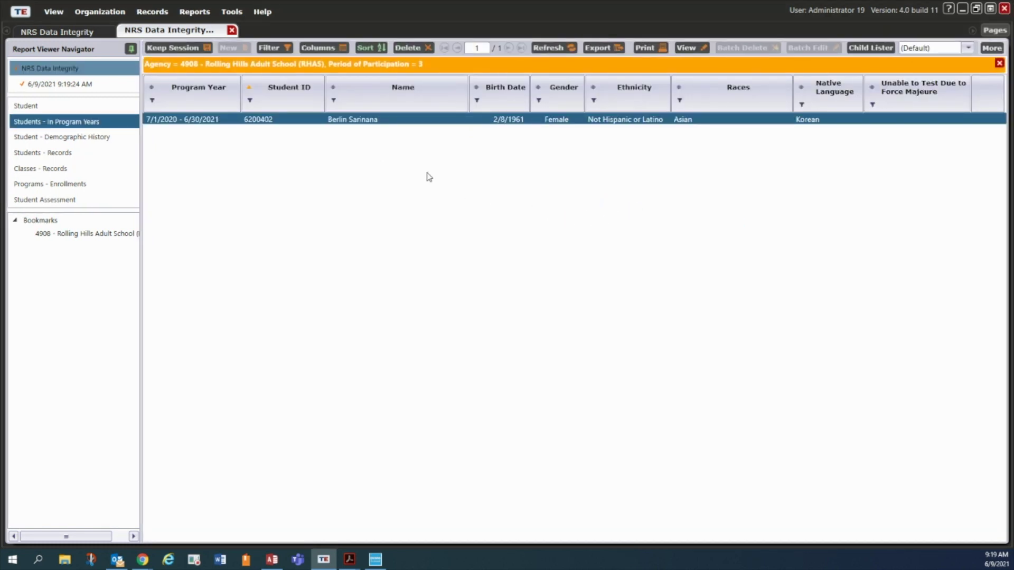
left_click(417, 66)
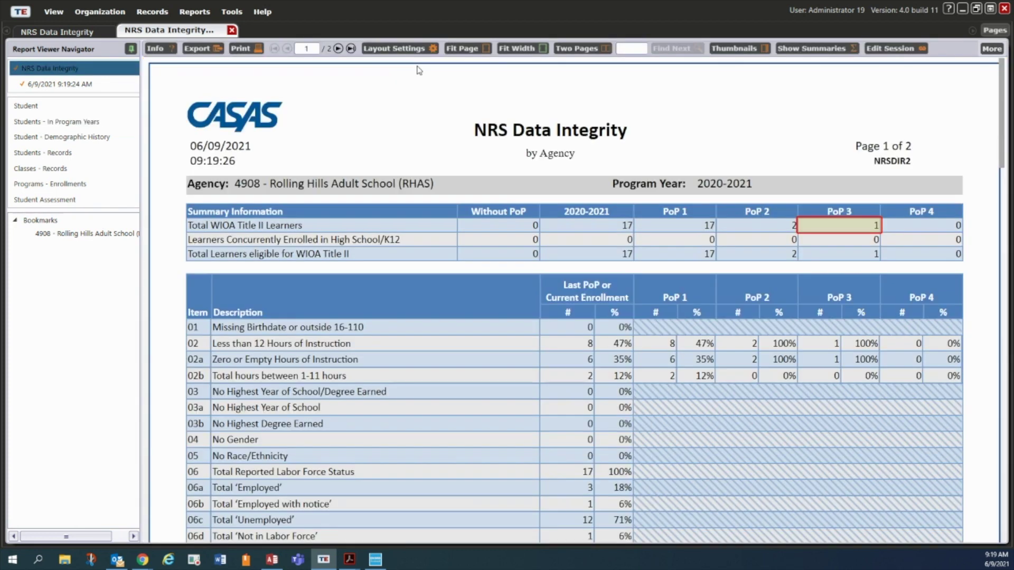
left_click(866, 234)
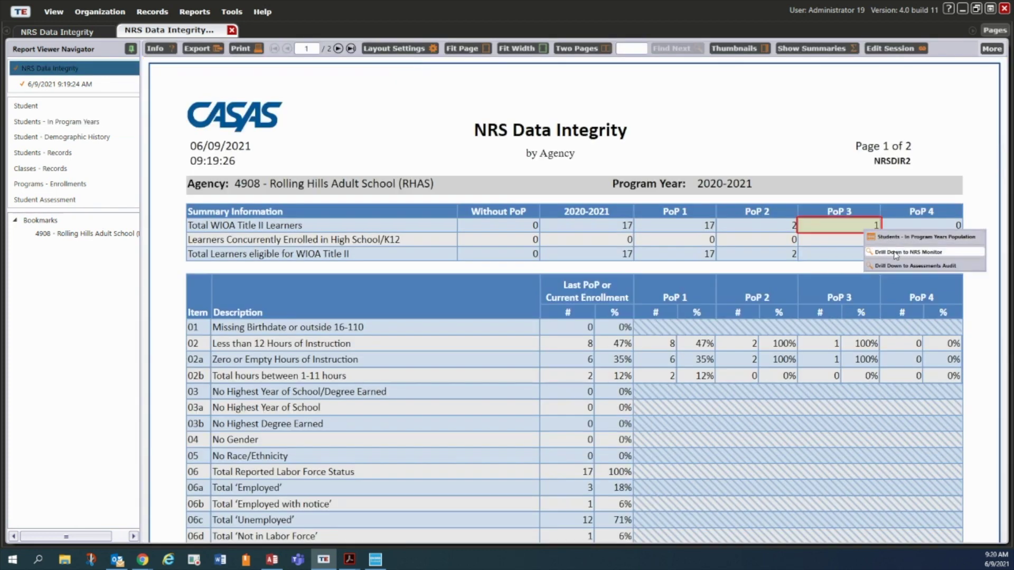
left_click(895, 253)
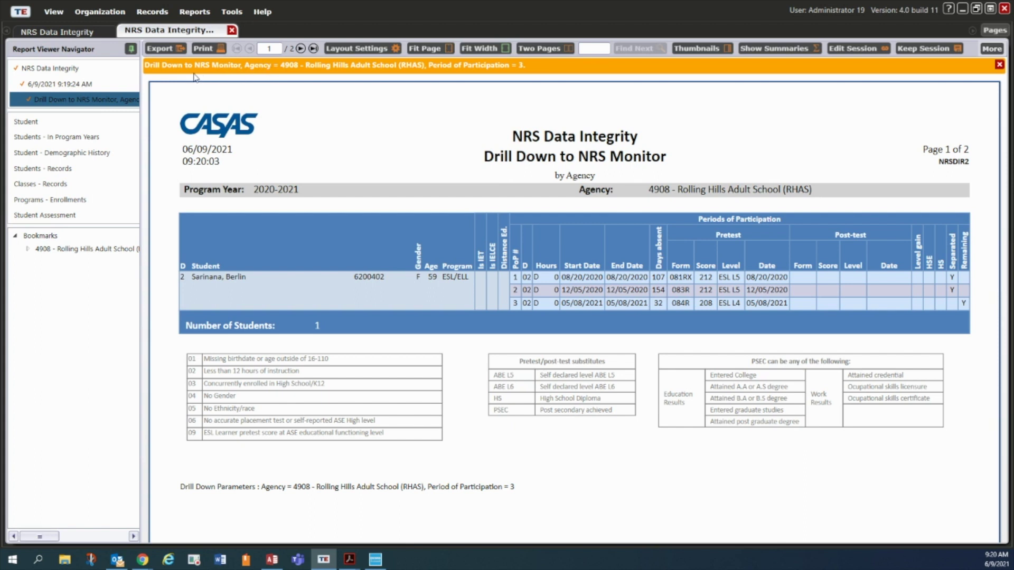
Return to the main report, drill down the PoP 1 Total WIOA Title II Learners count to NRS Monitor, and review its student rows
left_click(56, 86)
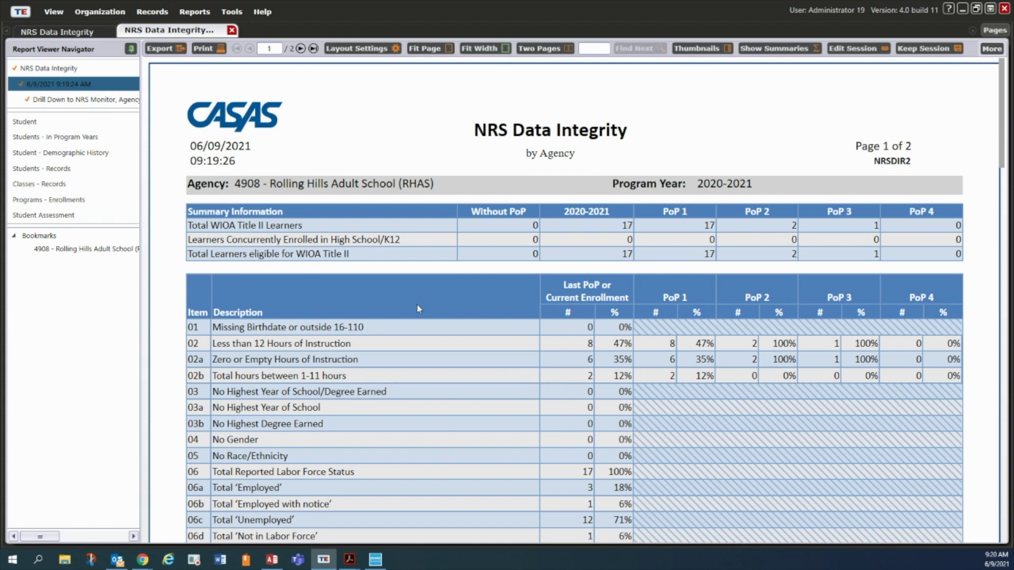
scroll(651, 305, "down", 3)
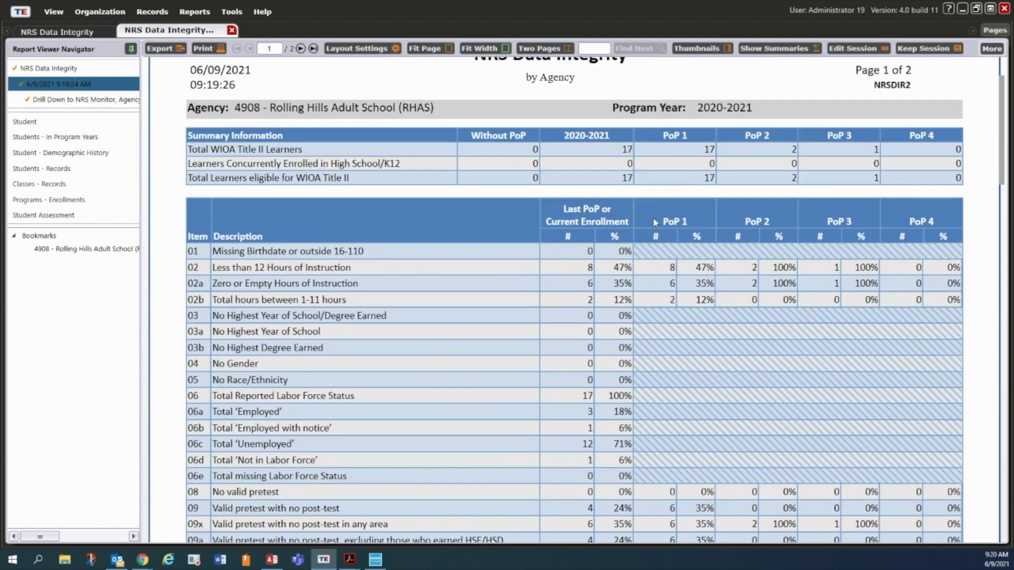
left_click(700, 149)
left_click(719, 167)
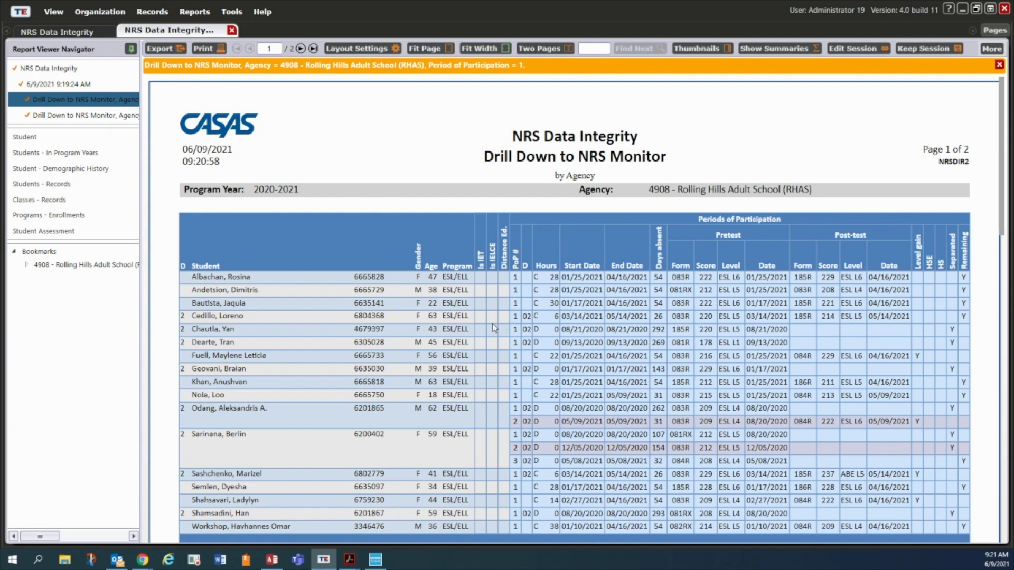
scroll(506, 325, "down", 3)
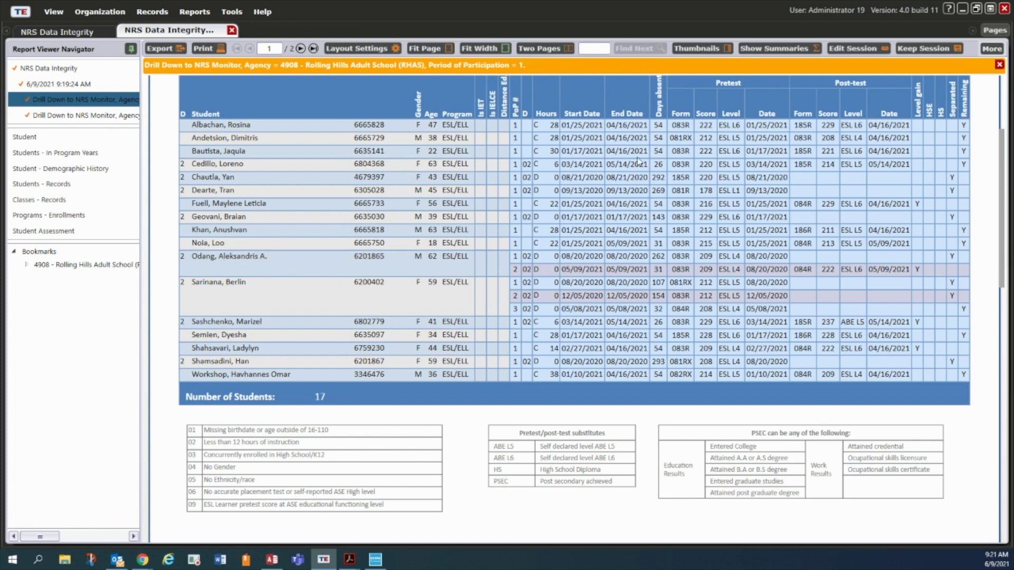
scroll(645, 275, "up", 3)
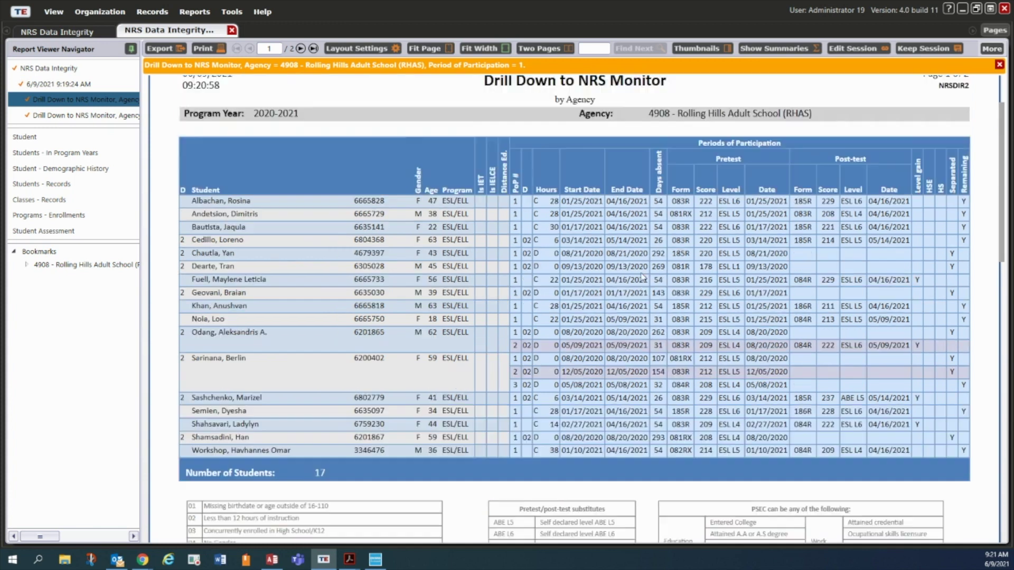
scroll(624, 315, "down", 1)
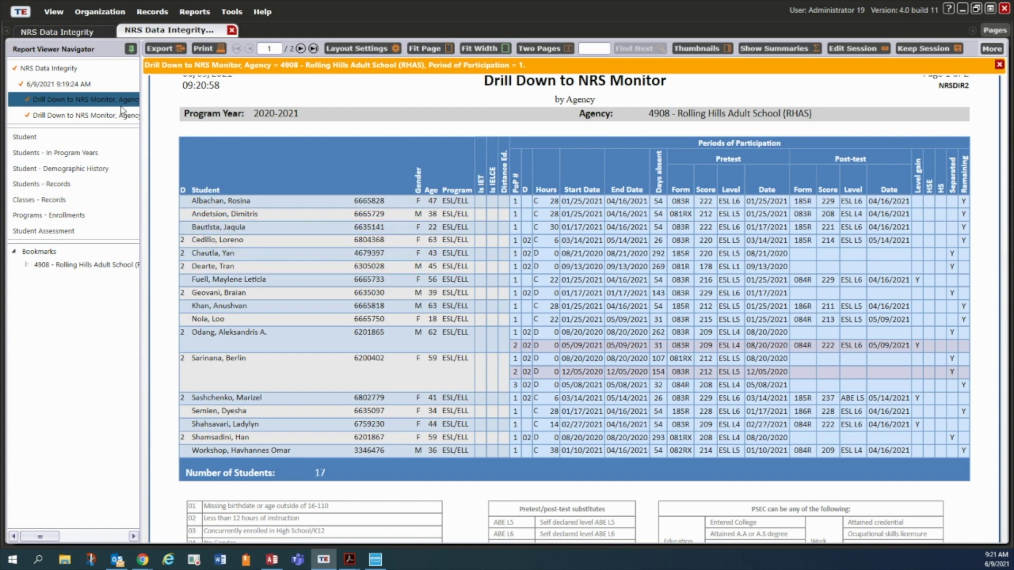
Return to the main report and drill down the PoP 1 Total WIOA Title II Learners count to Assessments Audit
left_click(97, 116)
left_click(58, 84)
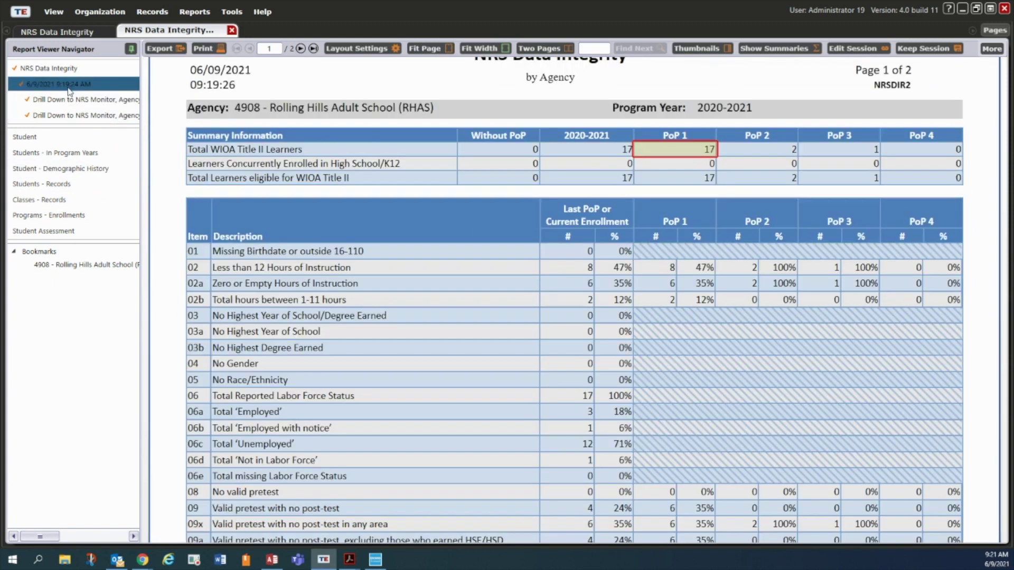
left_click(697, 151)
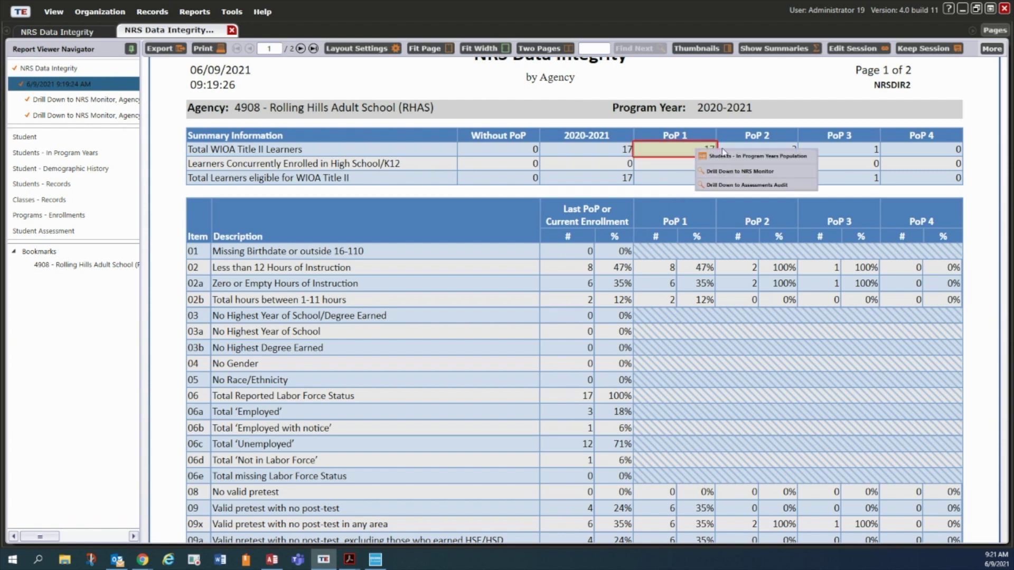
left_click(774, 186)
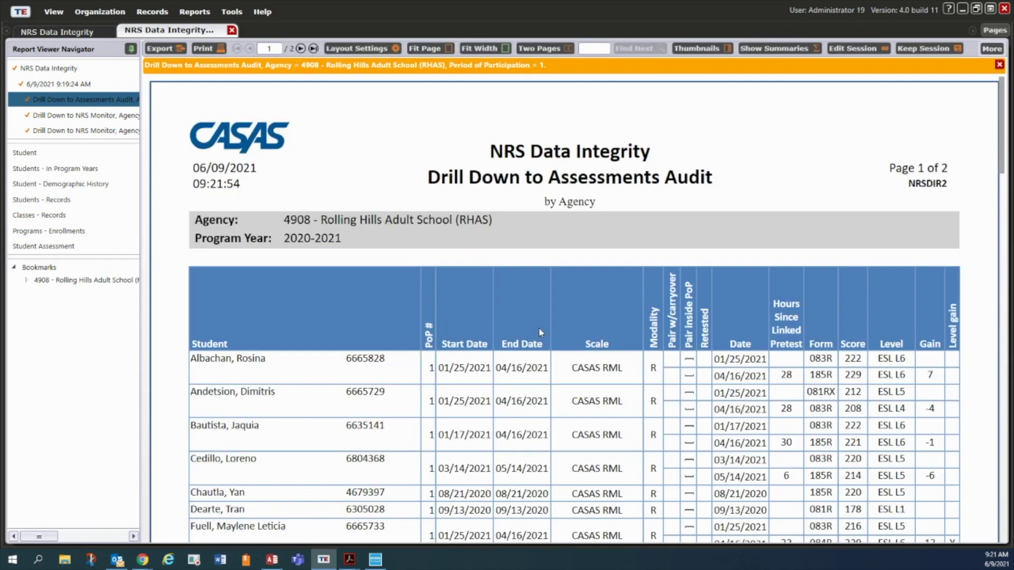
Examine the Assessments Audit rows, comparing each student's test dates, forms, scores, levels and gains
scroll(539, 328, "down", 3)
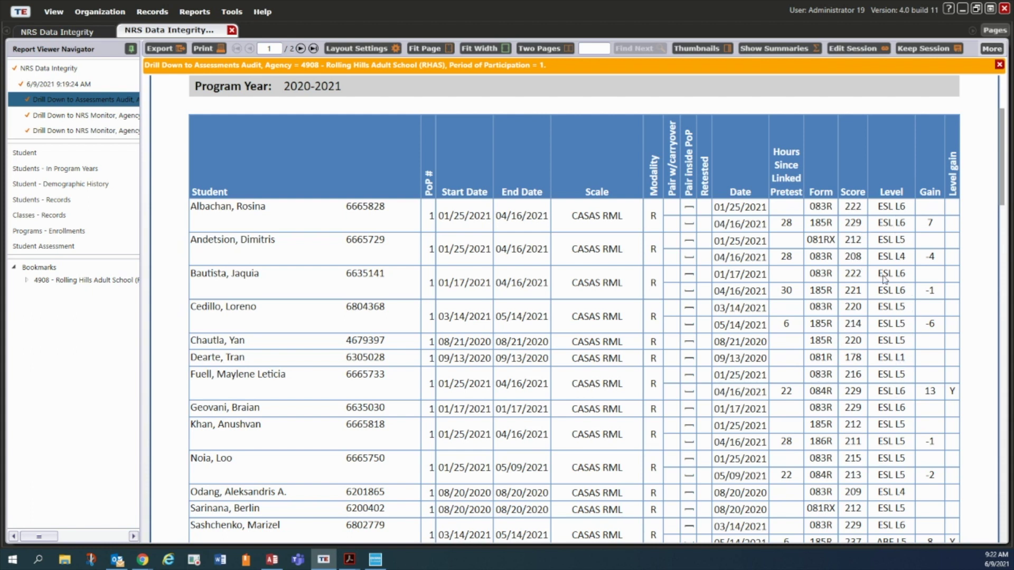
scroll(907, 230, "down", 3)
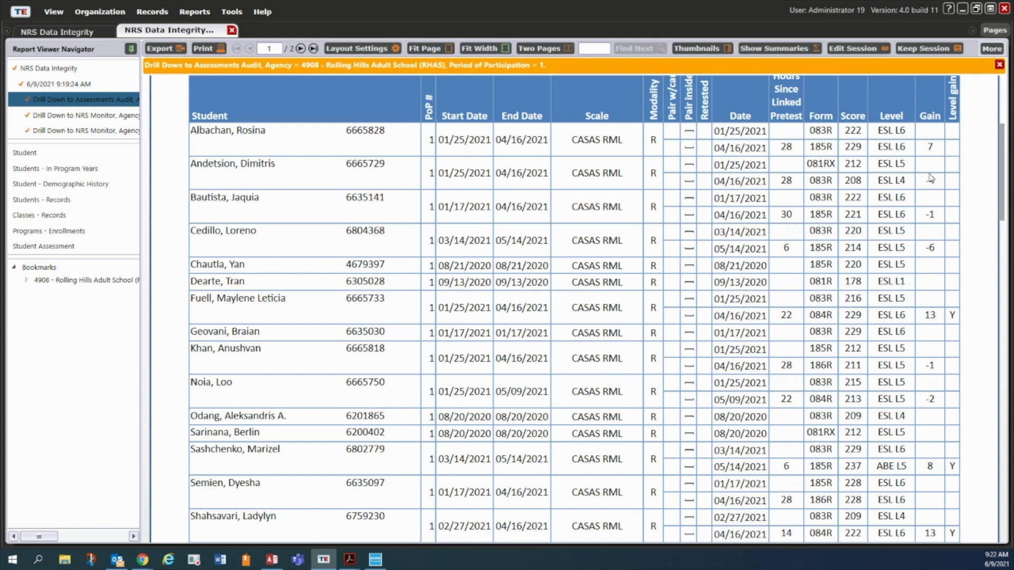
scroll(931, 338, "down", 4)
scroll(926, 339, "up", 4)
scroll(925, 341, "up", 3)
scroll(847, 274, "up", 3)
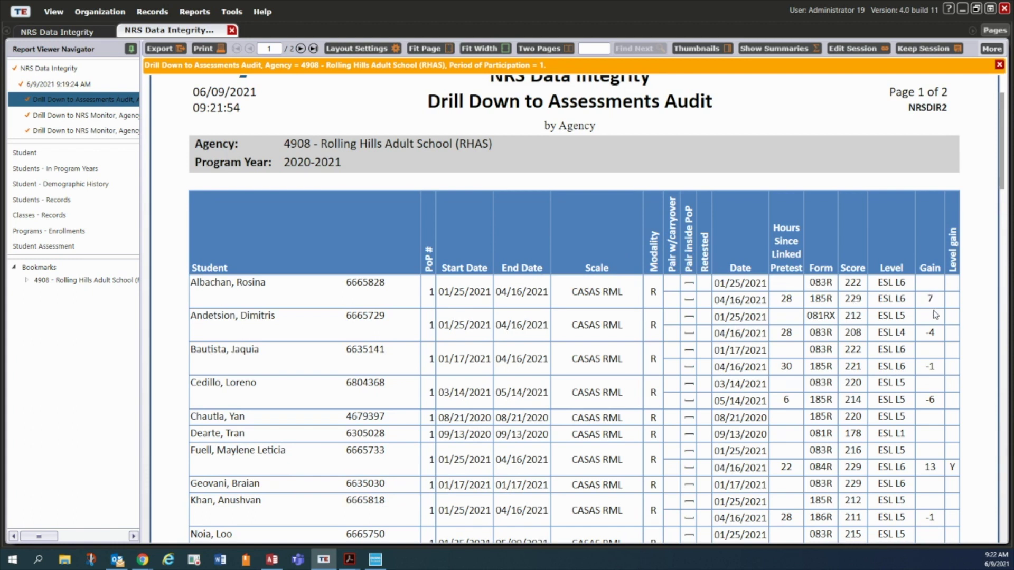
scroll(935, 316, "down", 1)
scroll(963, 326, "down", 2)
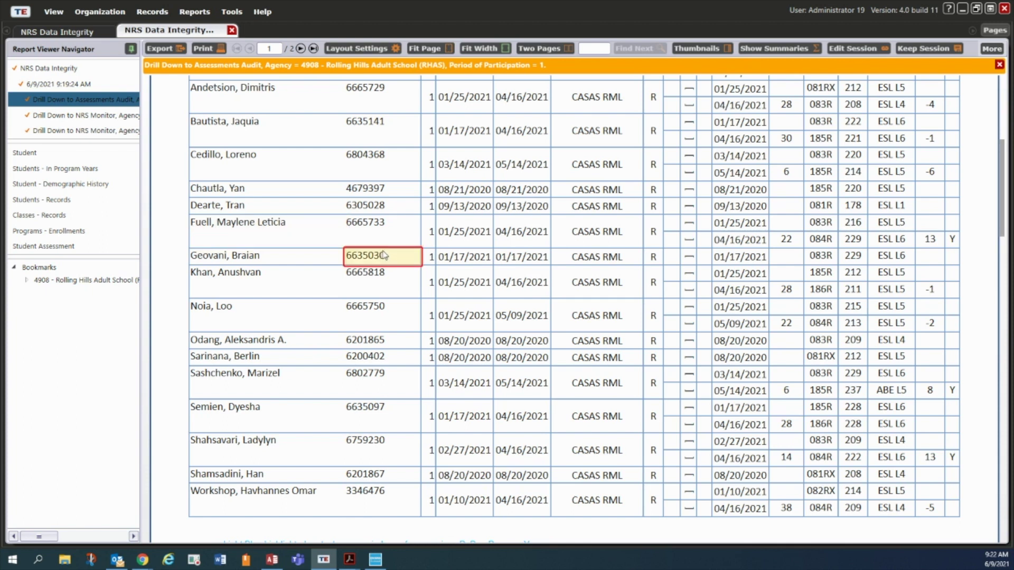
scroll(384, 256, "up", 2)
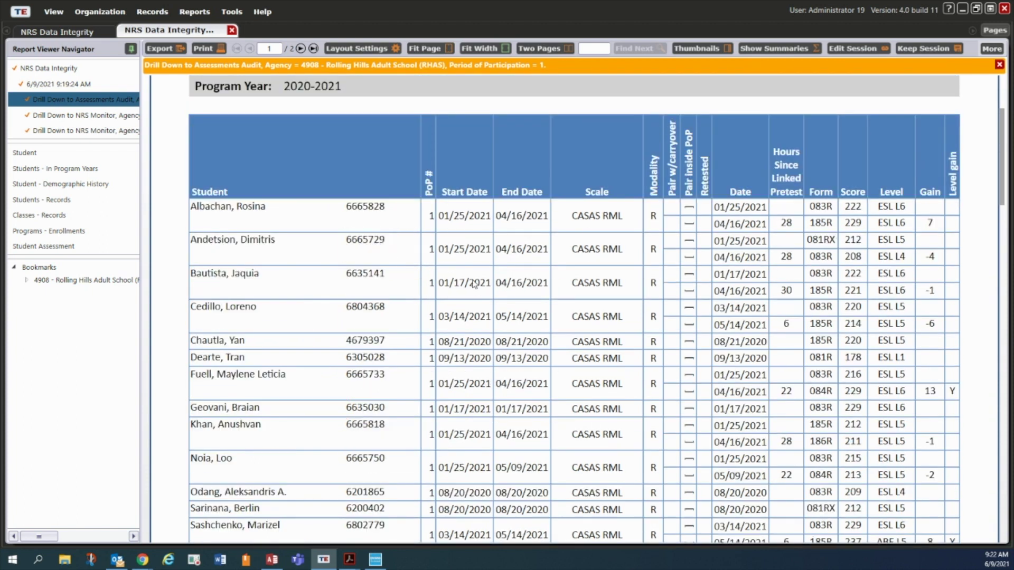
scroll(473, 285, "up", 2)
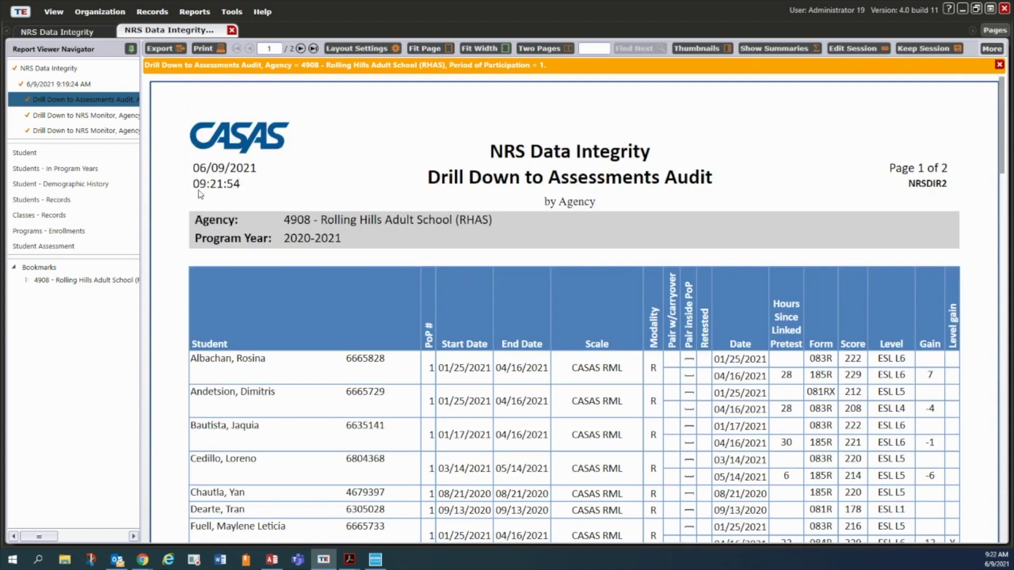
Return to the main NRS Data Integrity report and review its item list across both pages
left_click(87, 71)
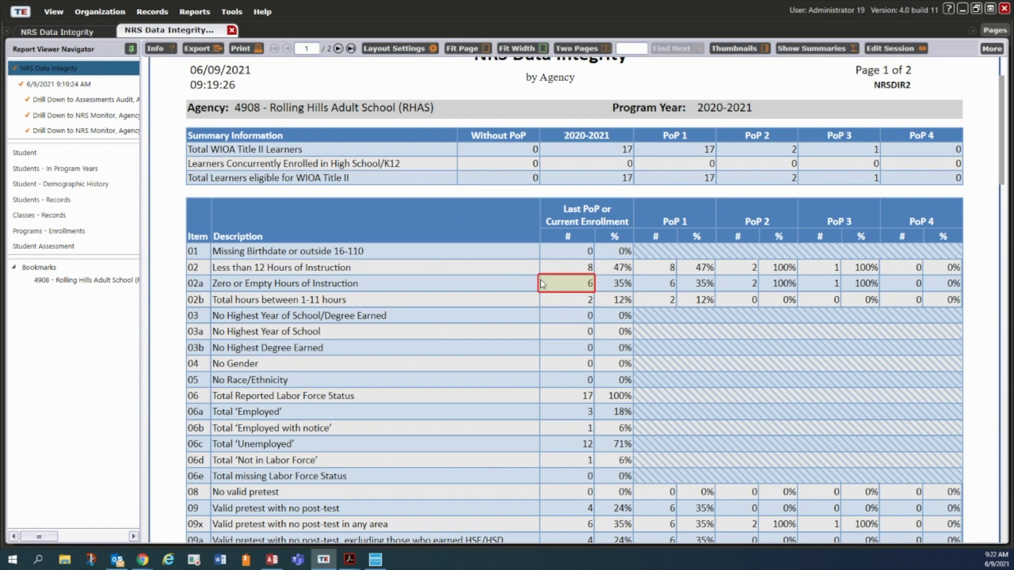
scroll(522, 281, "down", 1)
scroll(498, 284, "down", 2)
scroll(499, 283, "down", 5)
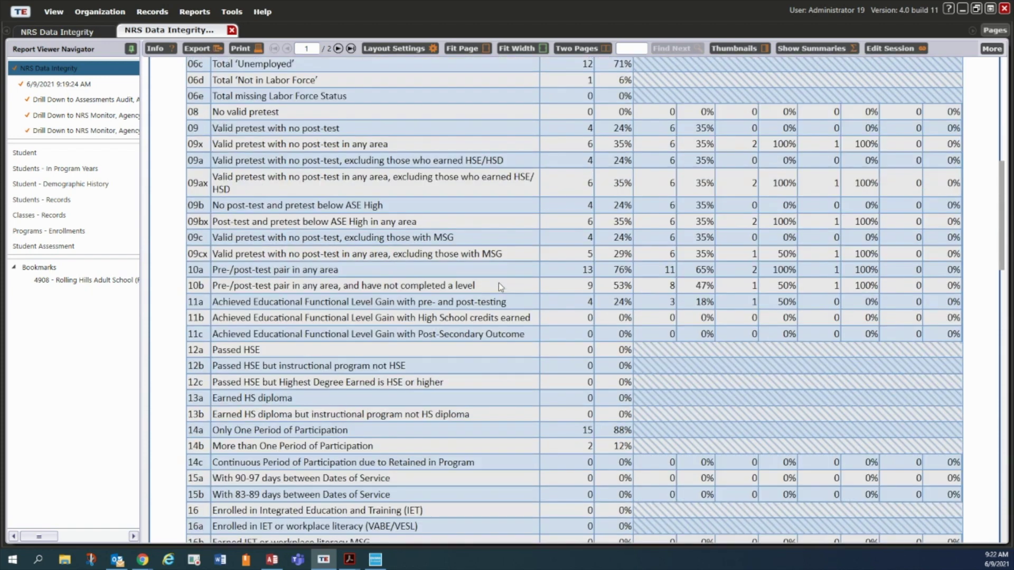
scroll(543, 283, "up", 2)
scroll(543, 283, "down", 8)
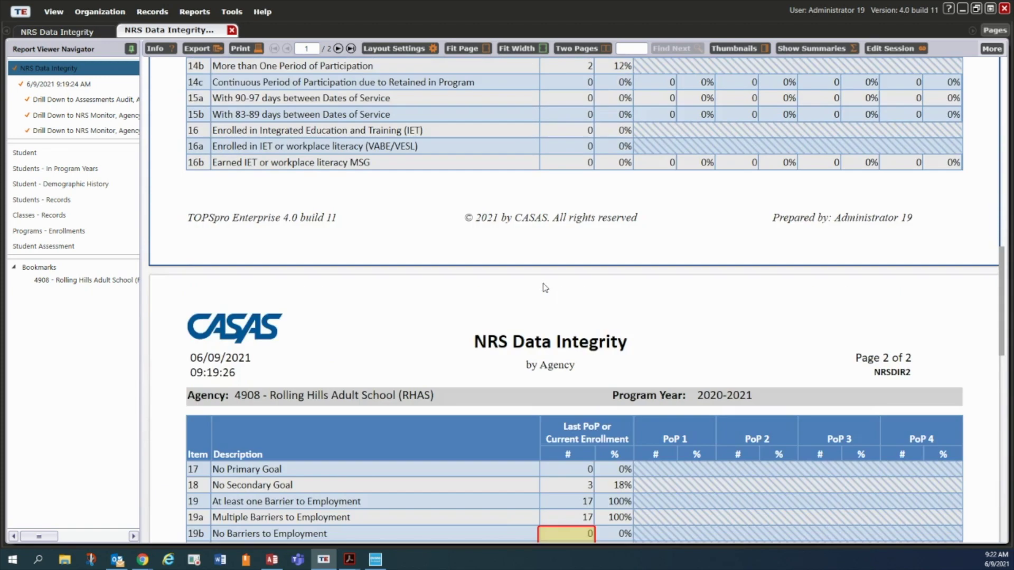
scroll(549, 239, "up", 4)
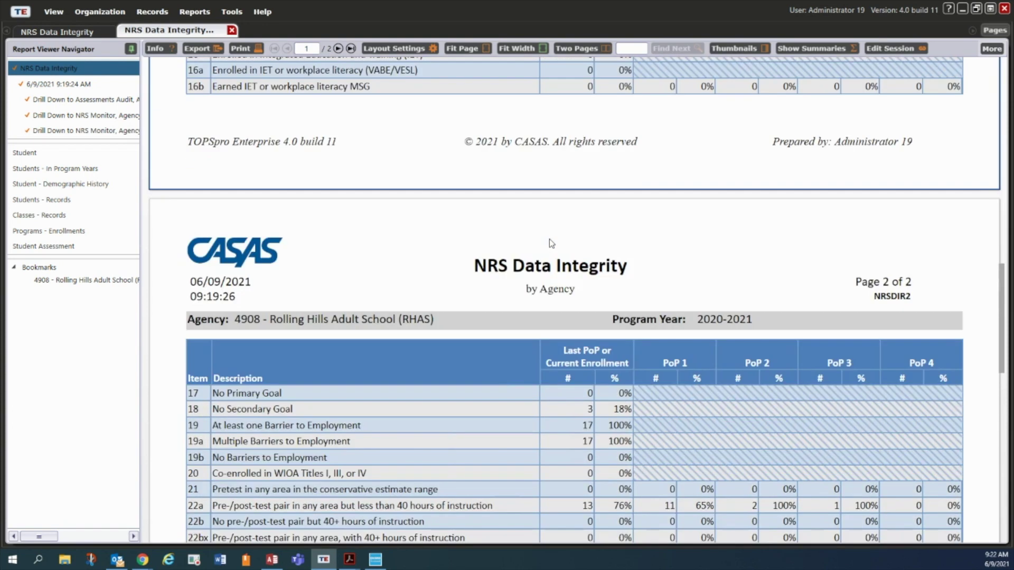
scroll(549, 240, "up", 5)
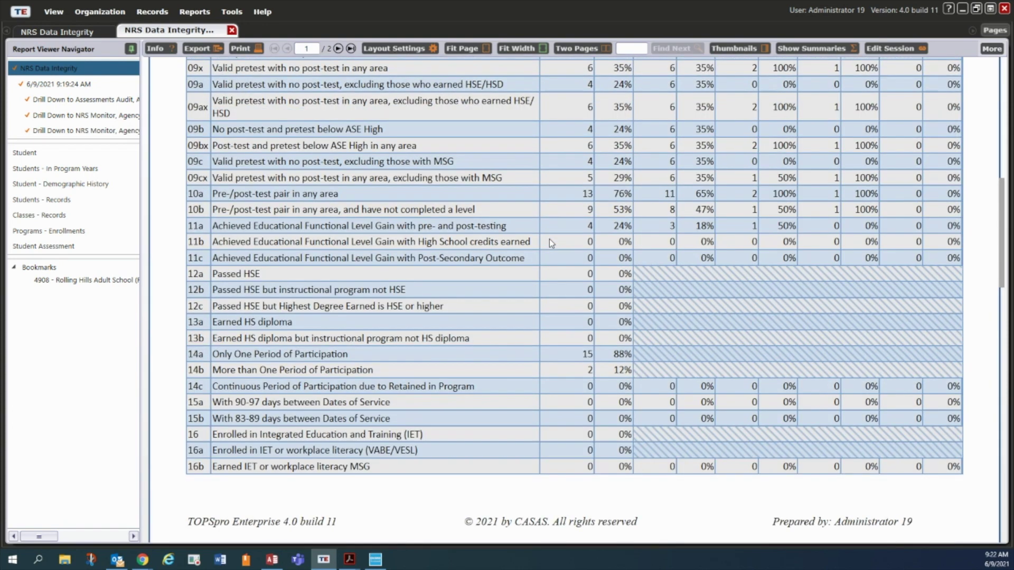
Open the drill-down options for the last PoP or current enrollment count of item 09cx, valid pretest with no post-test excluding MSG
scroll(549, 239, "up", 1)
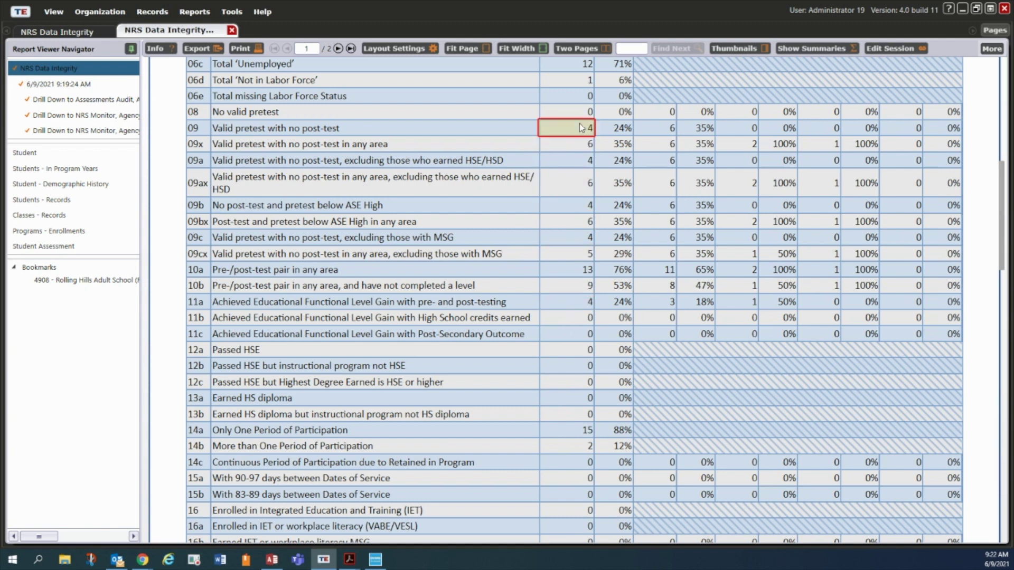
scroll(580, 317, "up", 1)
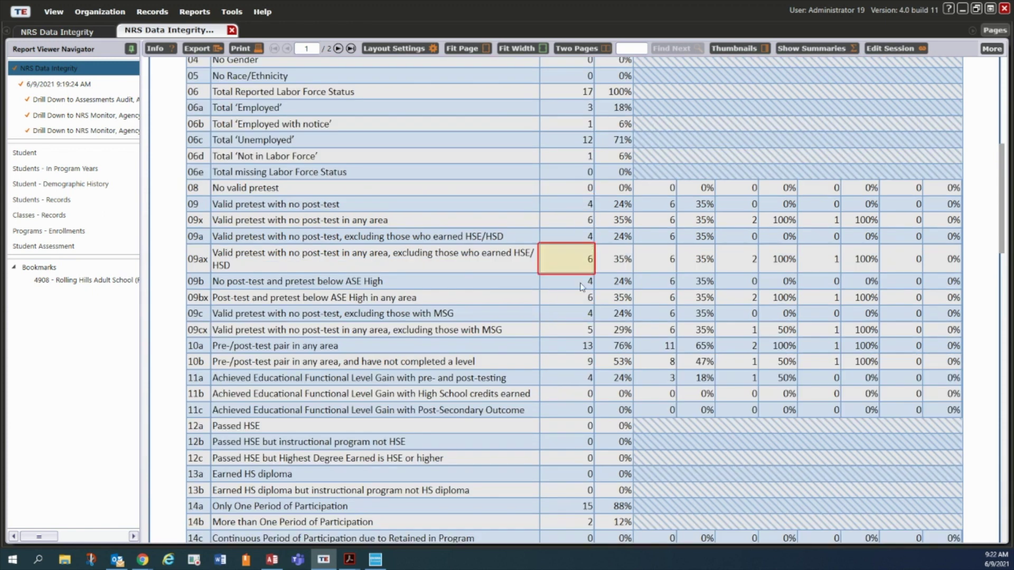
left_click(581, 328)
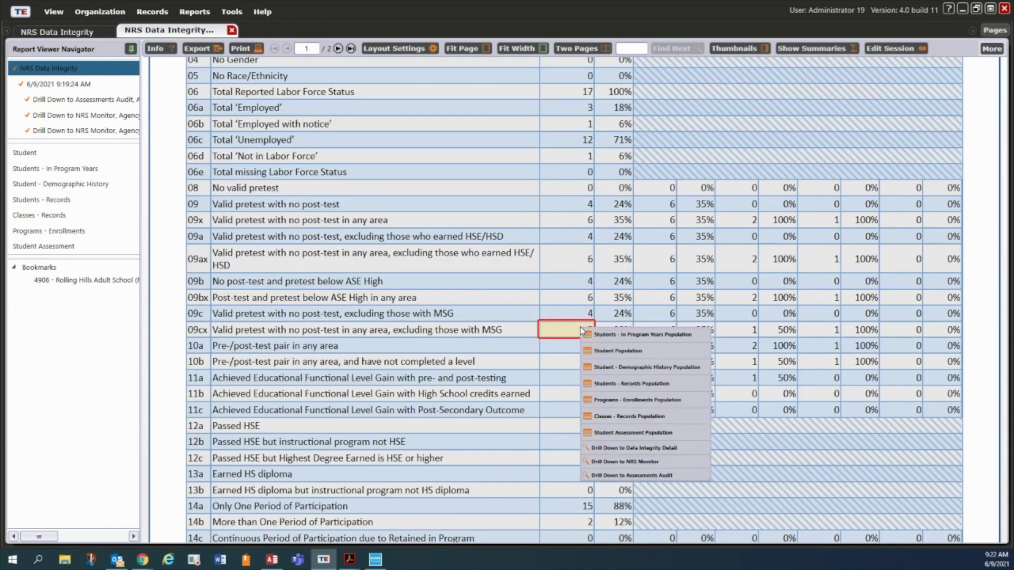